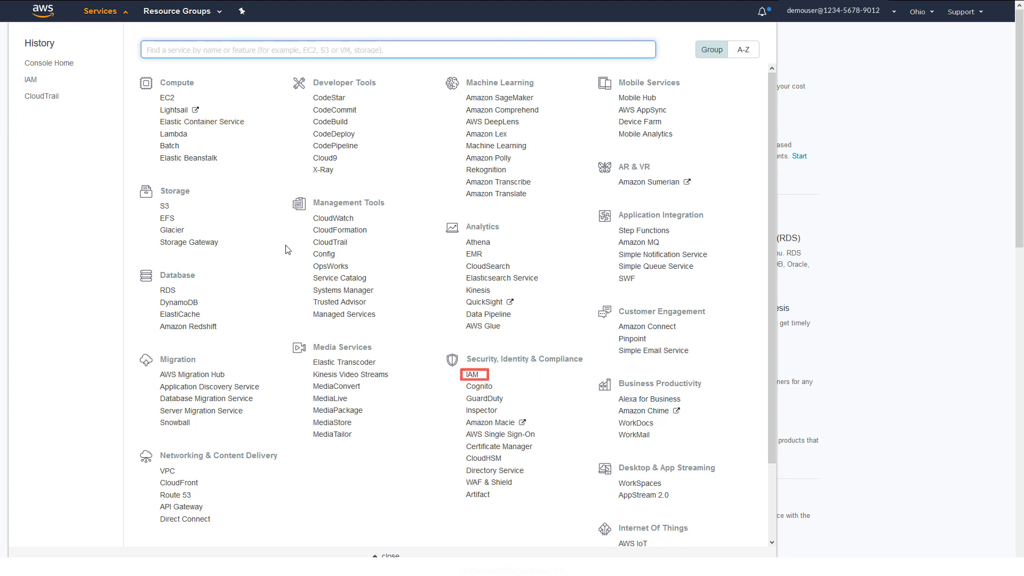
Start creating a new role from the IAM Roles list.
{"action": "left_click", "coordinate": [473, 375]}
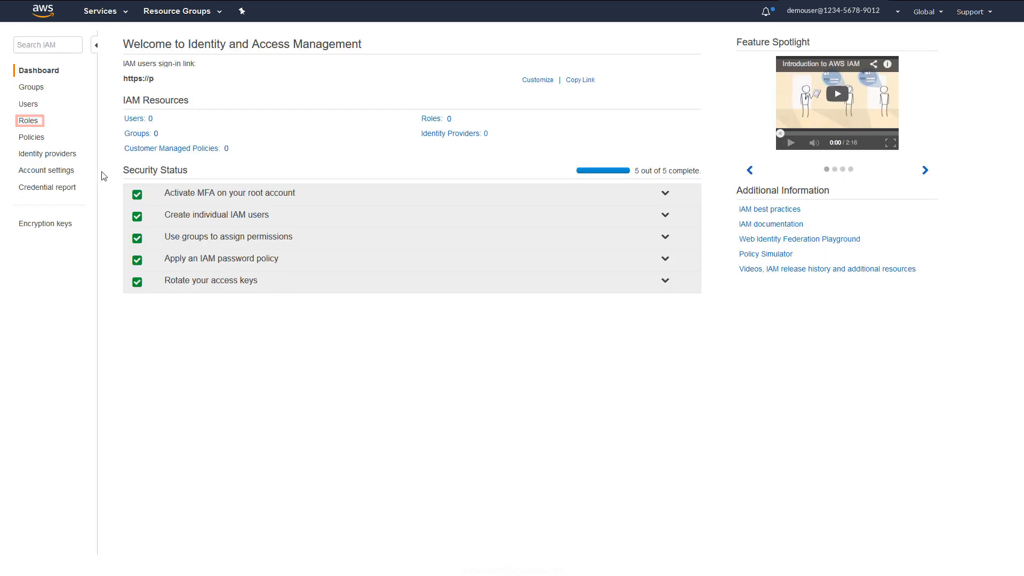
{"action": "left_click", "coordinate": [29, 122]}
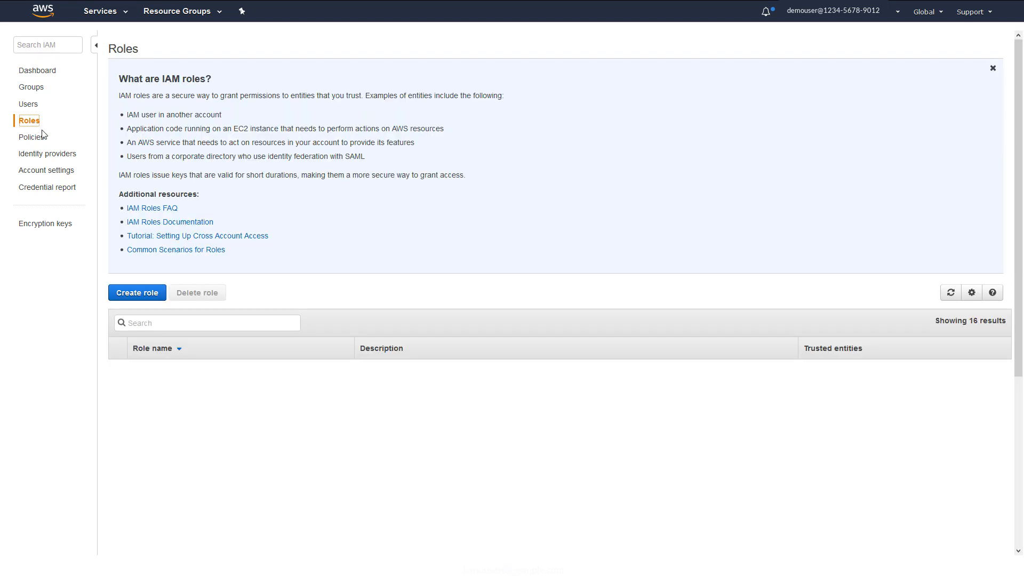
{"action": "left_click", "coordinate": [136, 297]}
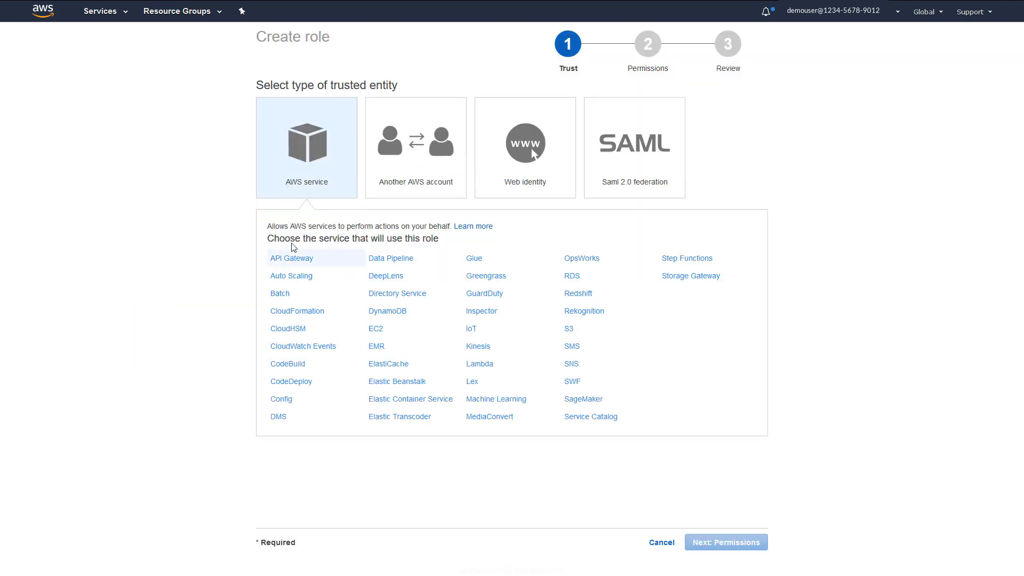
Make the role trust another AWS account by its pasted account ID, requiring an external ID.
{"action": "left_click", "coordinate": [415, 185]}
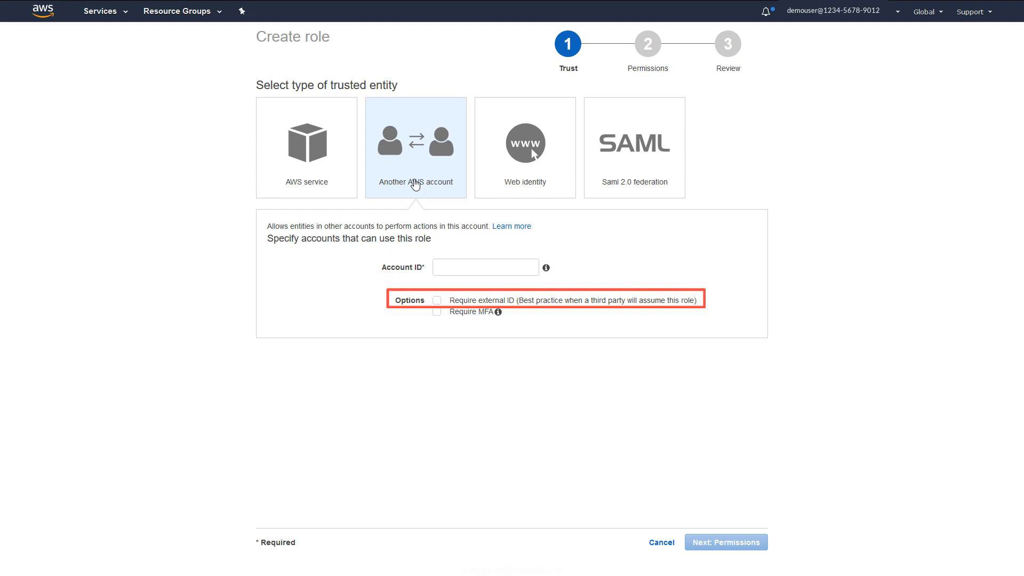
{"action": "left_click", "coordinate": [445, 268]}
{"action": "key", "text": "ctrl+v"}
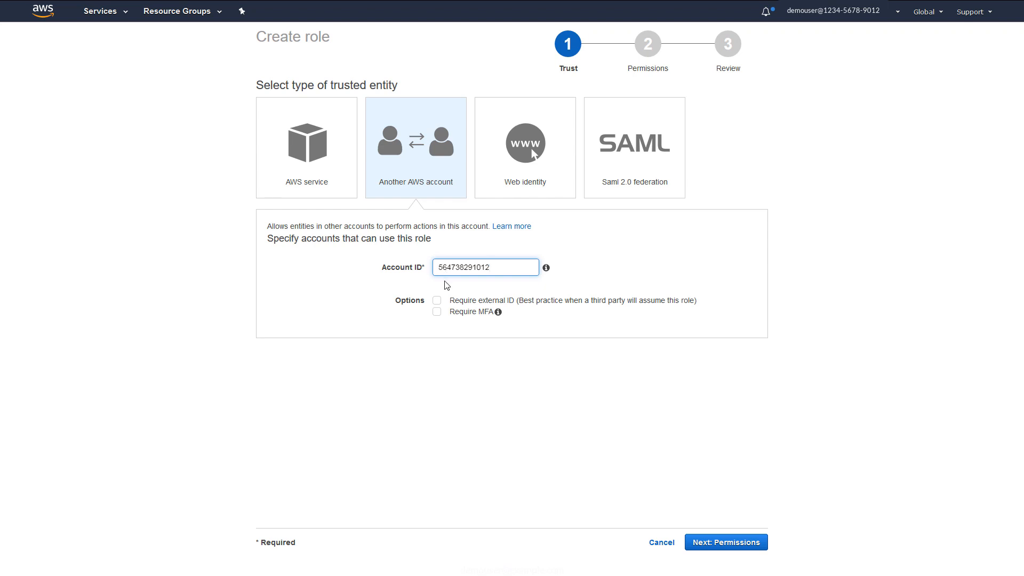
{"action": "left_click", "coordinate": [436, 301]}
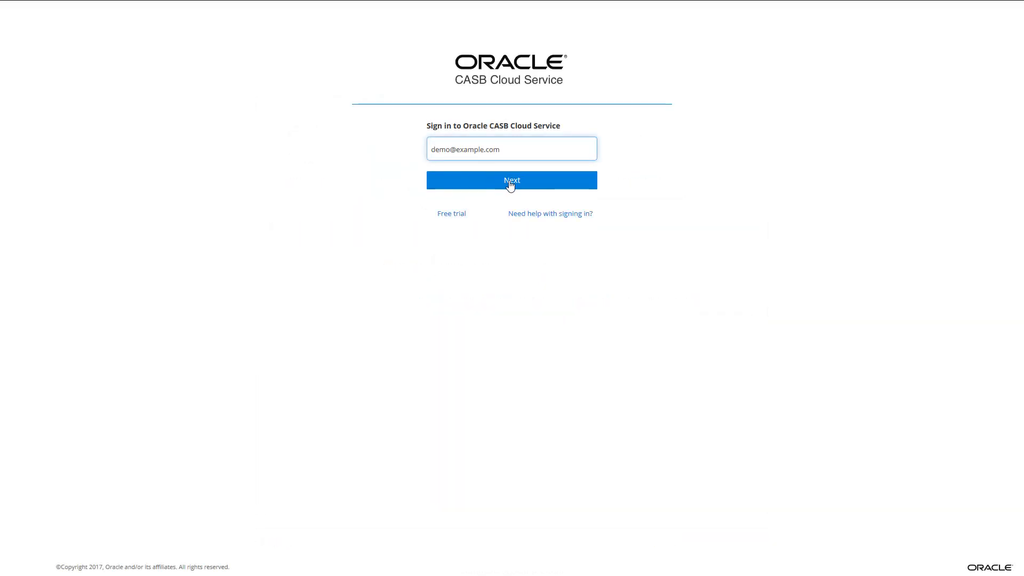
Sign in to Oracle CASB with the account e-mail and password.
{"action": "left_click", "coordinate": [509, 184]}
{"action": "left_click", "coordinate": [461, 201]}
{"action": "type", "text": "*************"}
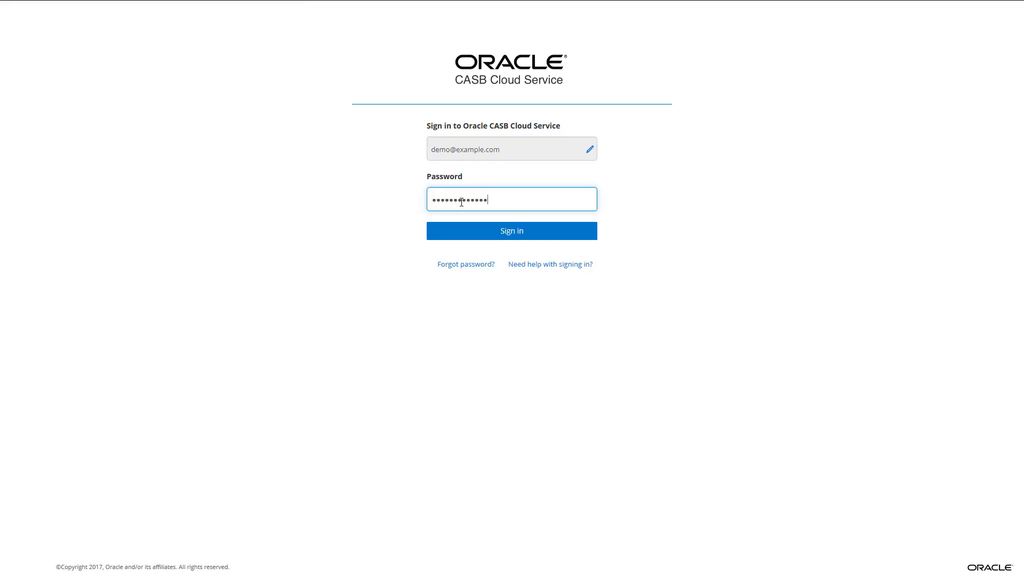
{"action": "left_click", "coordinate": [509, 234]}
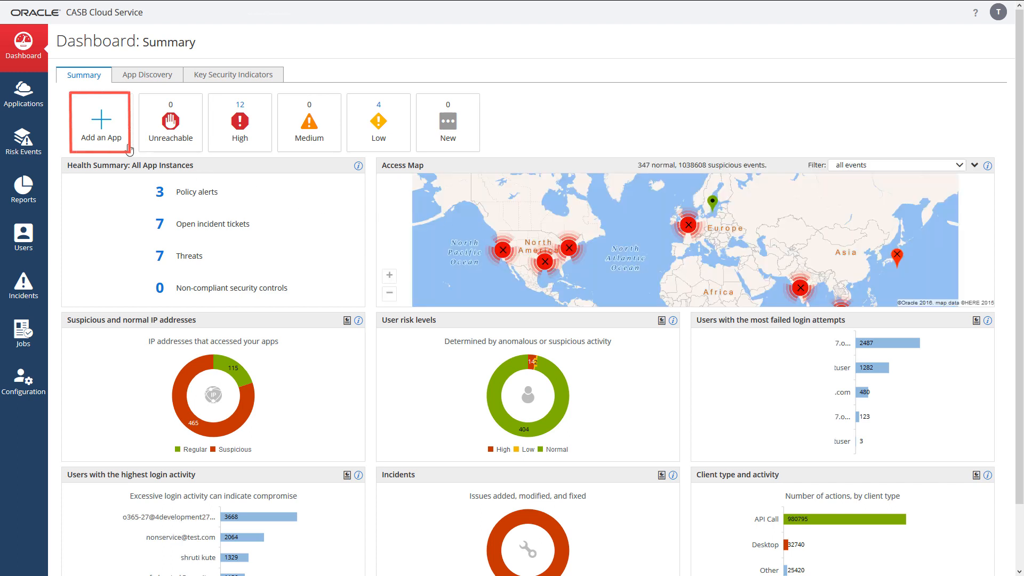
Add a new AWS app and name the instance iamrolesourcecasb.
{"action": "left_click", "coordinate": [108, 137]}
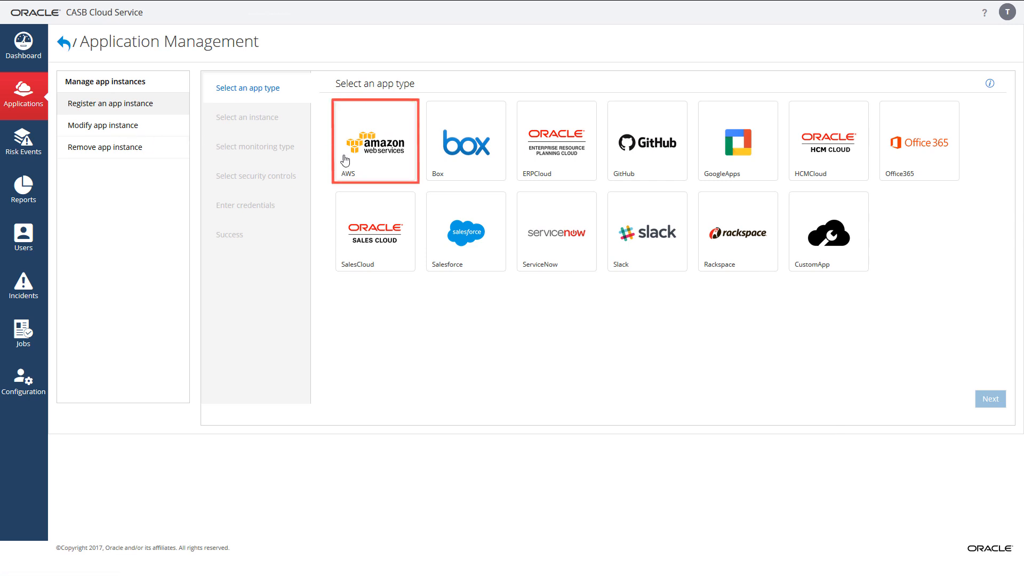
{"action": "left_click", "coordinate": [375, 160]}
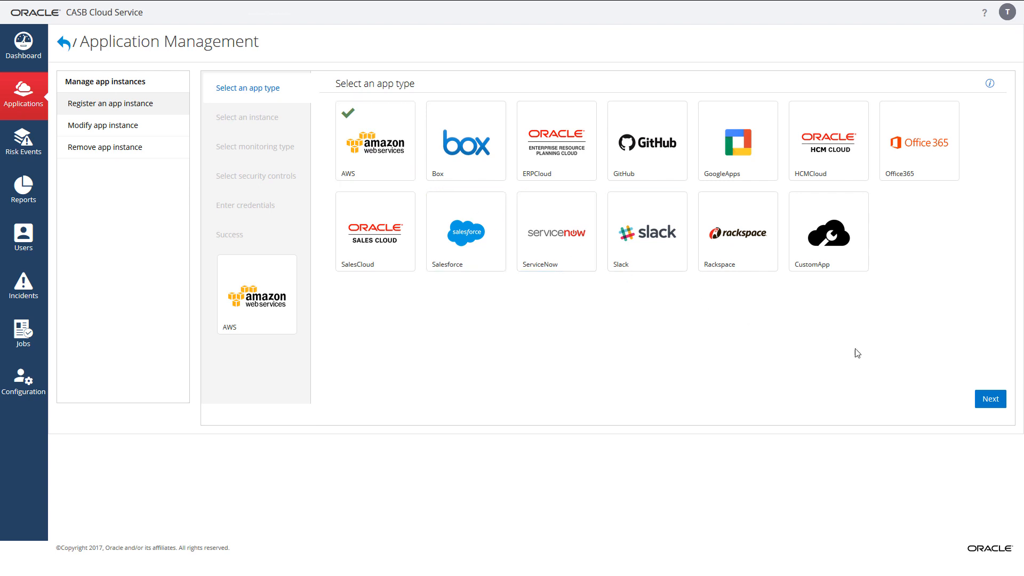
{"action": "left_click", "coordinate": [991, 400]}
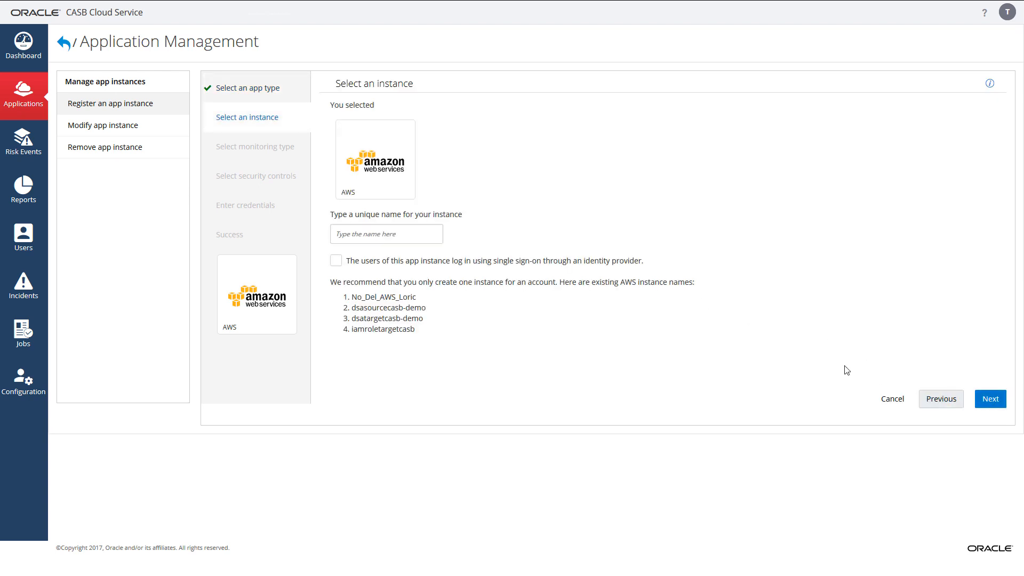
{"action": "left_click", "coordinate": [409, 233]}
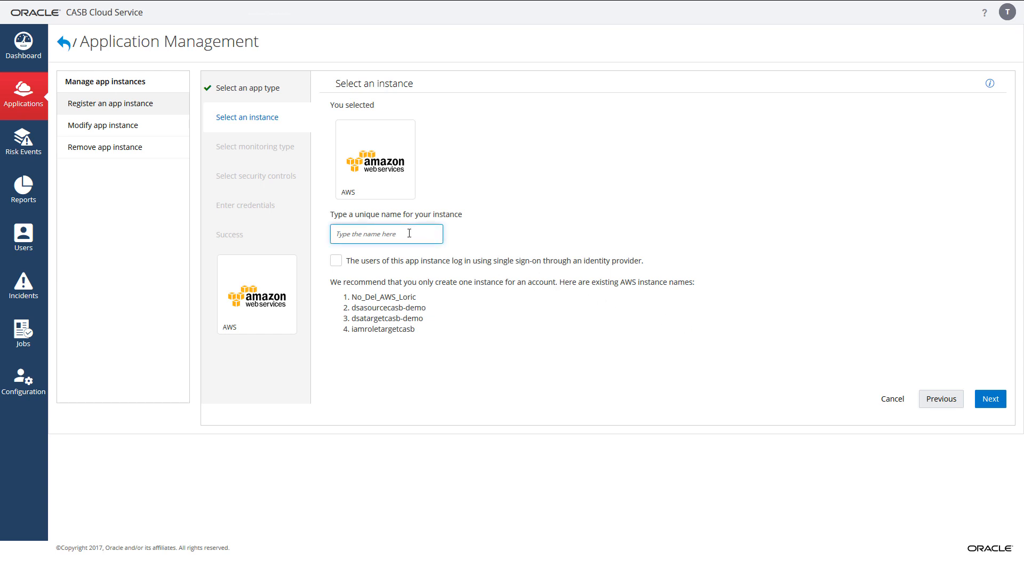
{"action": "type", "text": "iamrolesourcecasb"}
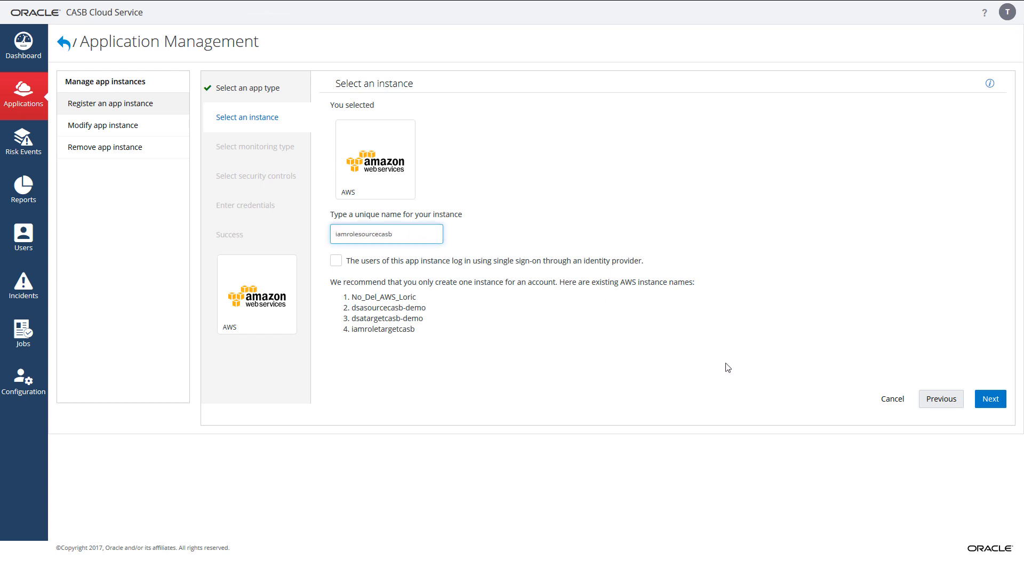
Advance past the instance step to the monitoring type step, where Monitor only is selected.
{"action": "left_click", "coordinate": [991, 400]}
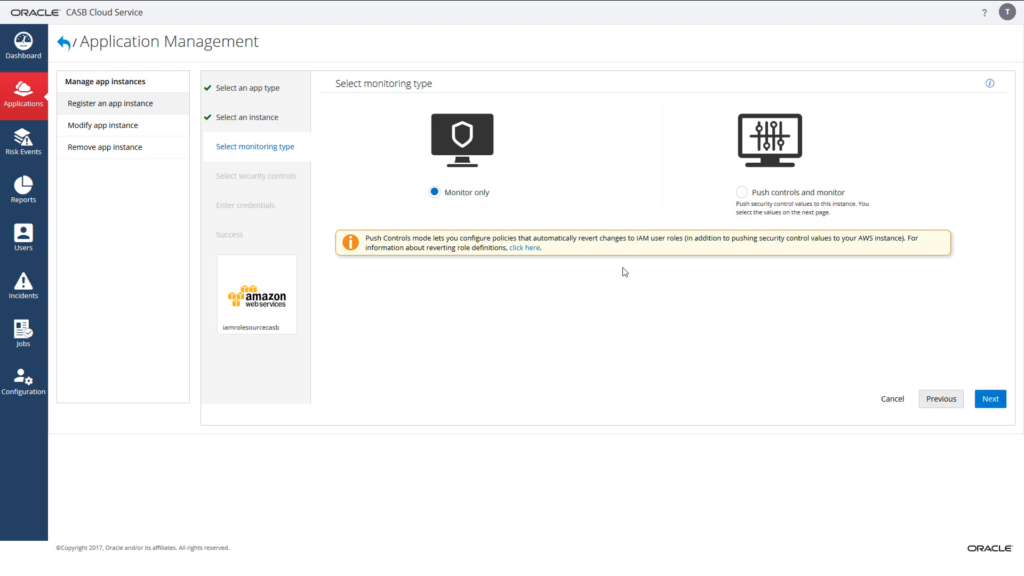
Keep Monitor only, set authentication type to IAM user role, and select the generated External ID.
{"action": "left_click", "coordinate": [990, 400]}
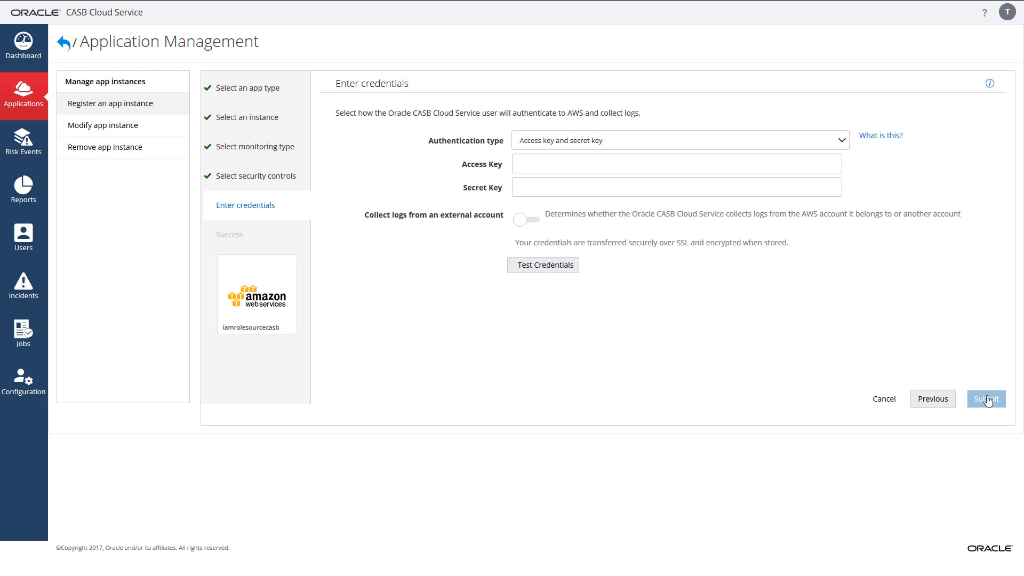
{"action": "left_click", "coordinate": [761, 142]}
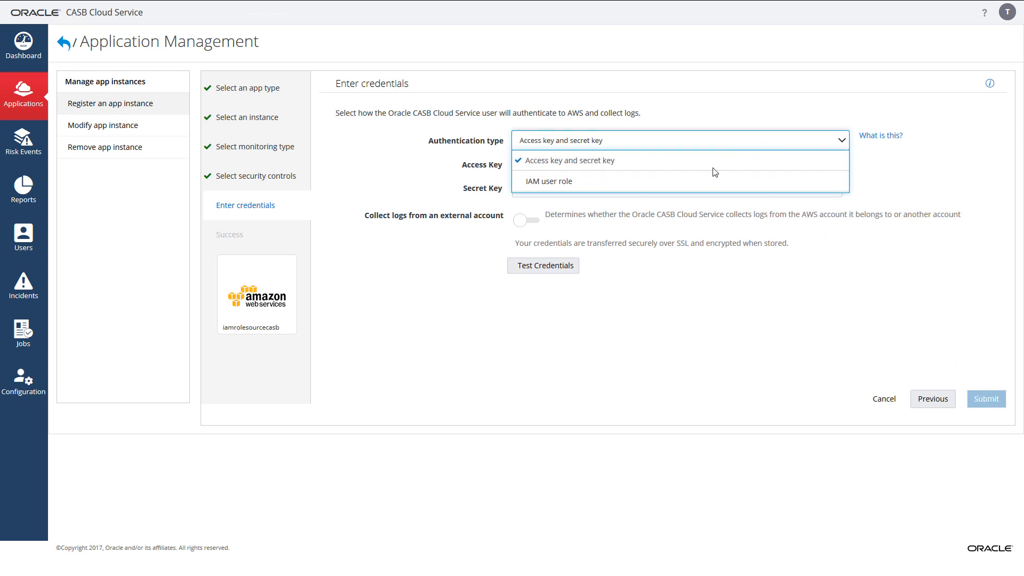
{"action": "left_click", "coordinate": [695, 181]}
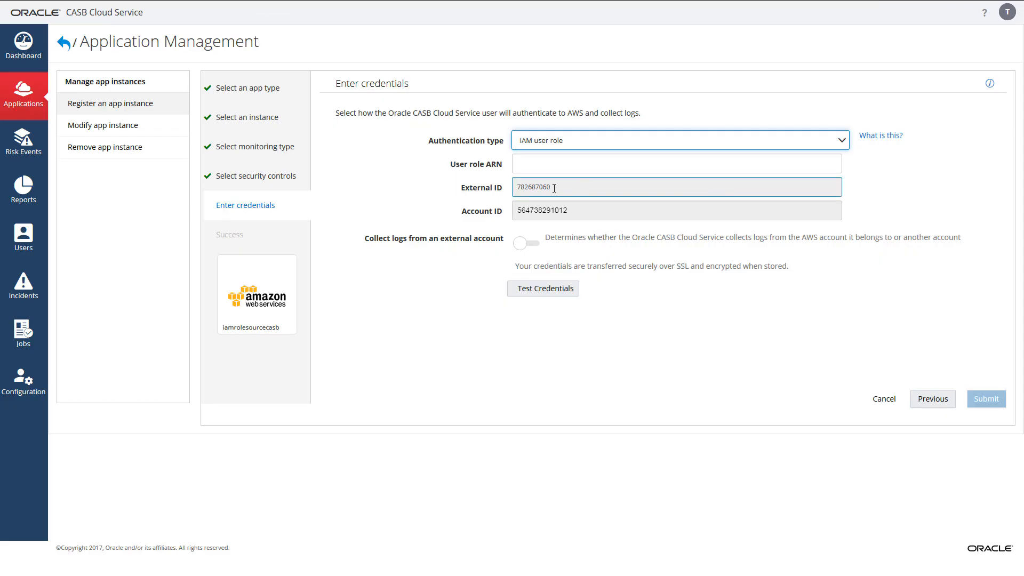
{"action": "left_click_drag", "start_coordinate": [554, 188], "coordinate": [510, 185]}
{"action": "key", "text": "ctrl+c"}
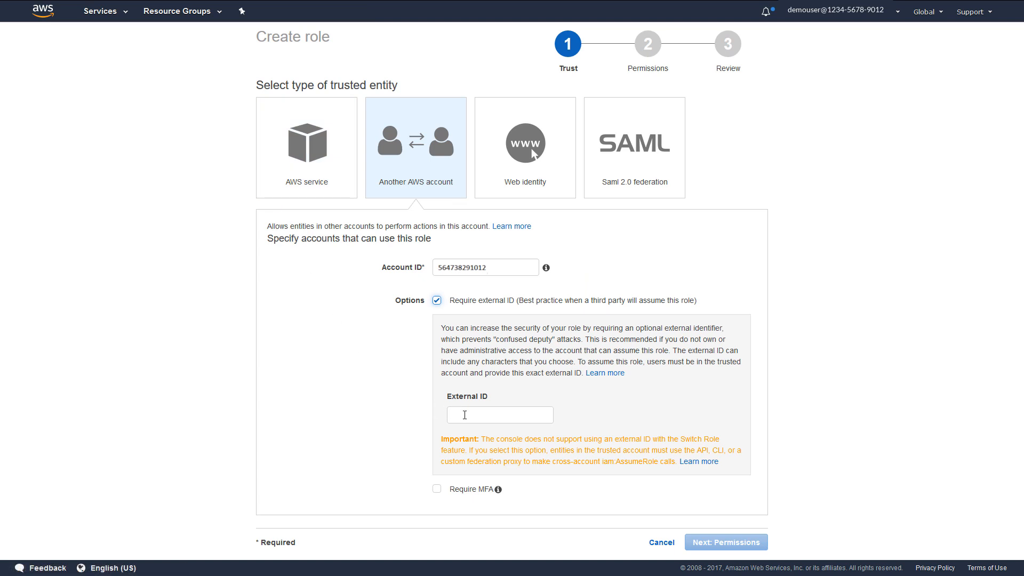
Paste the Oracle CASB external ID into the role's trust settings and continue to permissions.
{"action": "left_click", "coordinate": [465, 415]}
{"action": "key", "text": "ctrl+v"}
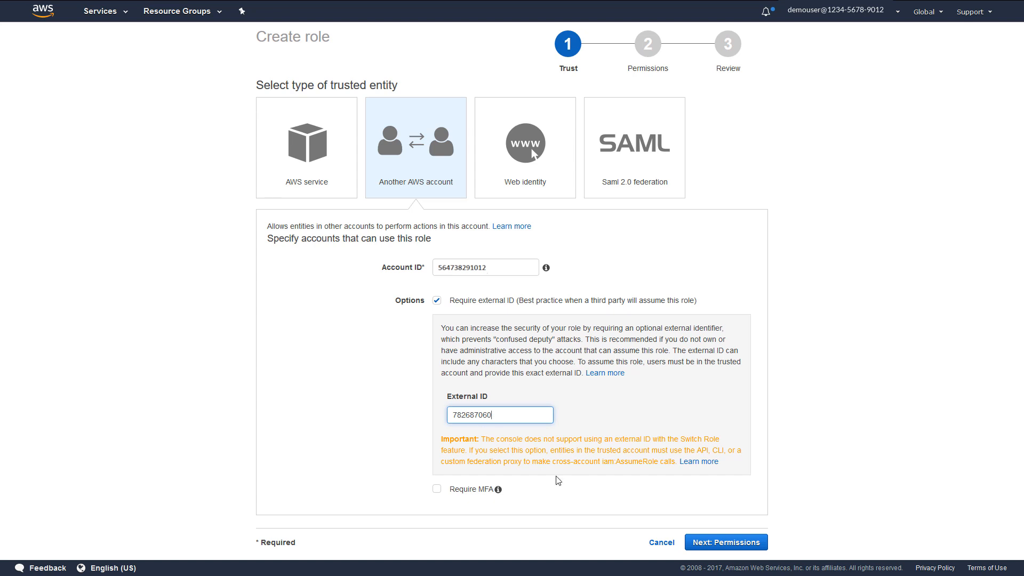
{"action": "left_click", "coordinate": [708, 547]}
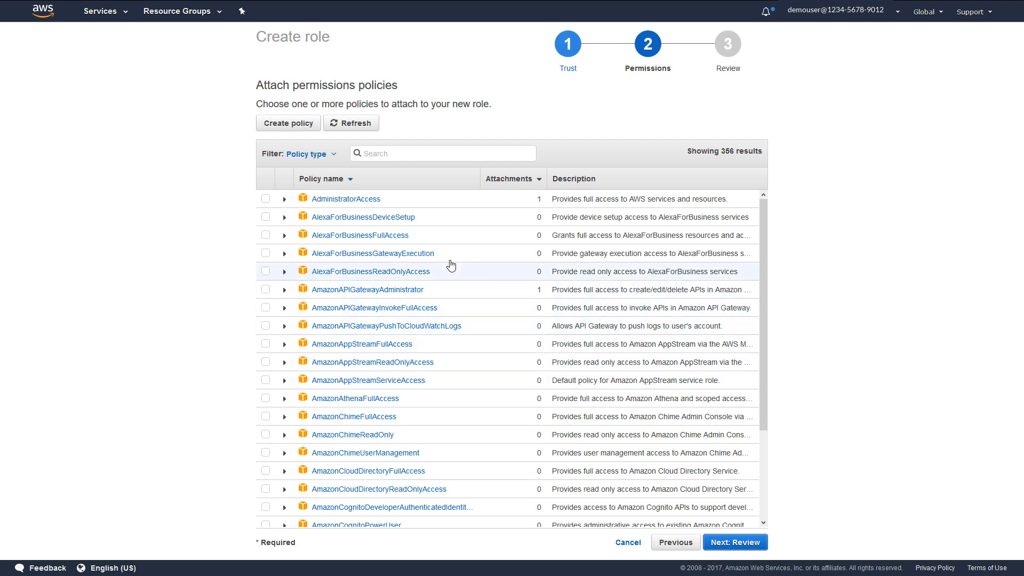
Filter policies for readonlyaccess, attach ReadOnlyAccess, and go to the Review step.
{"action": "left_click", "coordinate": [384, 154]}
{"action": "type", "text": "readonlyaccess"}
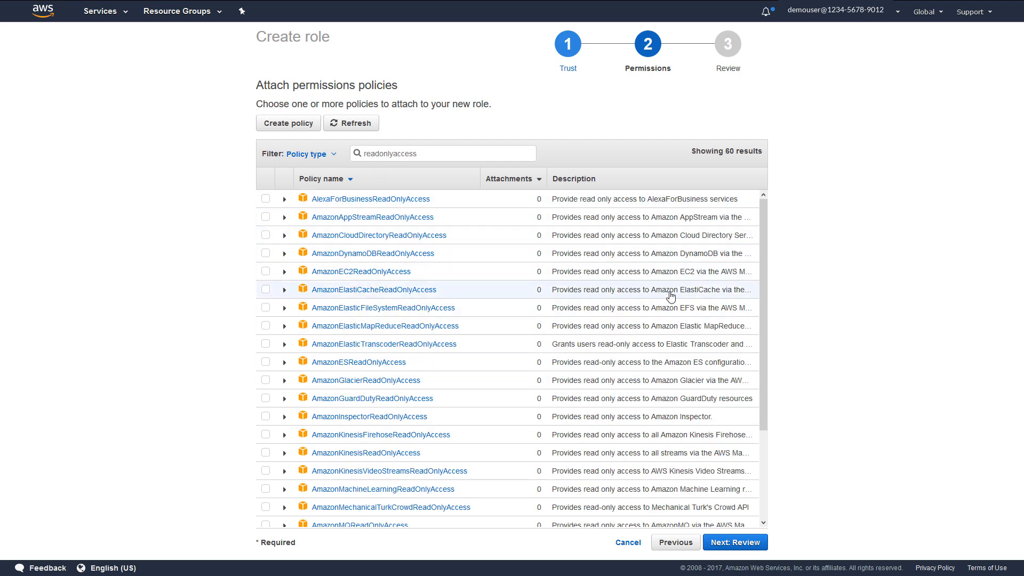
{"action": "left_click_drag", "start_coordinate": [763, 319], "coordinate": [765, 528]}
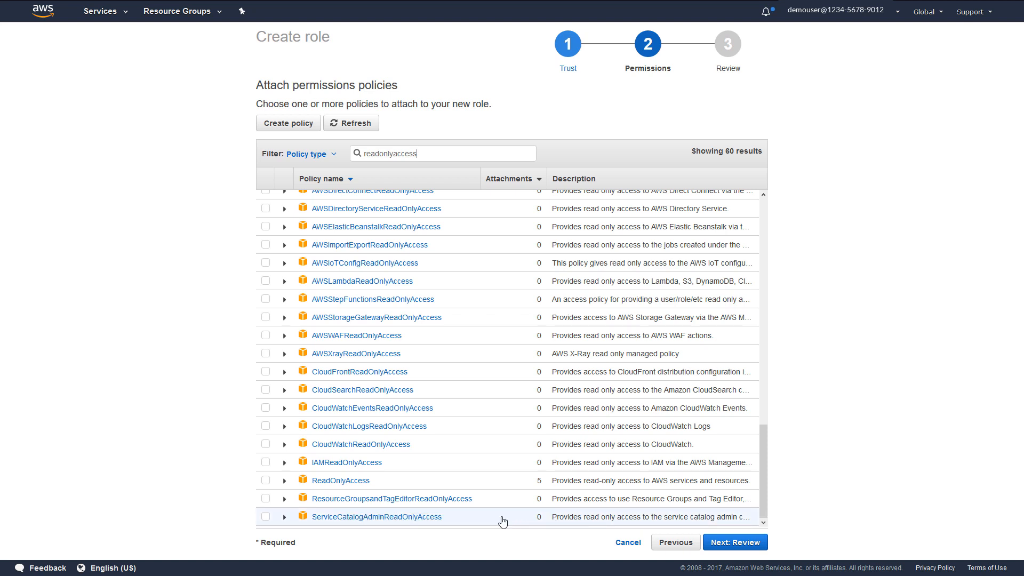
{"action": "left_click", "coordinate": [265, 481]}
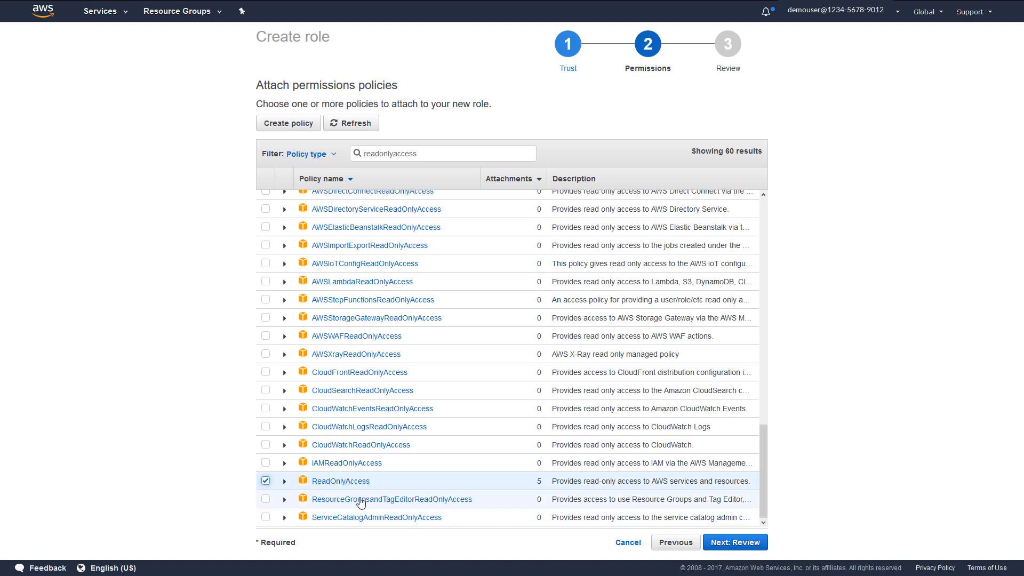
{"action": "left_click", "coordinate": [736, 542]}
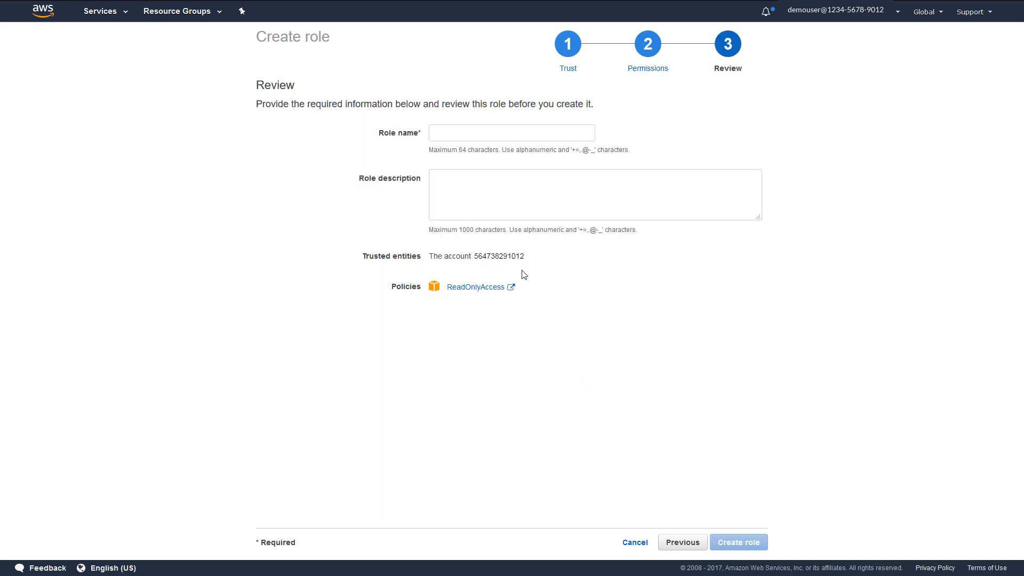
Name the role IAMrolesource-demo, create it, and open its summary page.
{"action": "left_click", "coordinate": [456, 135]}
{"action": "type", "text": "IAMrolesource-demo"}
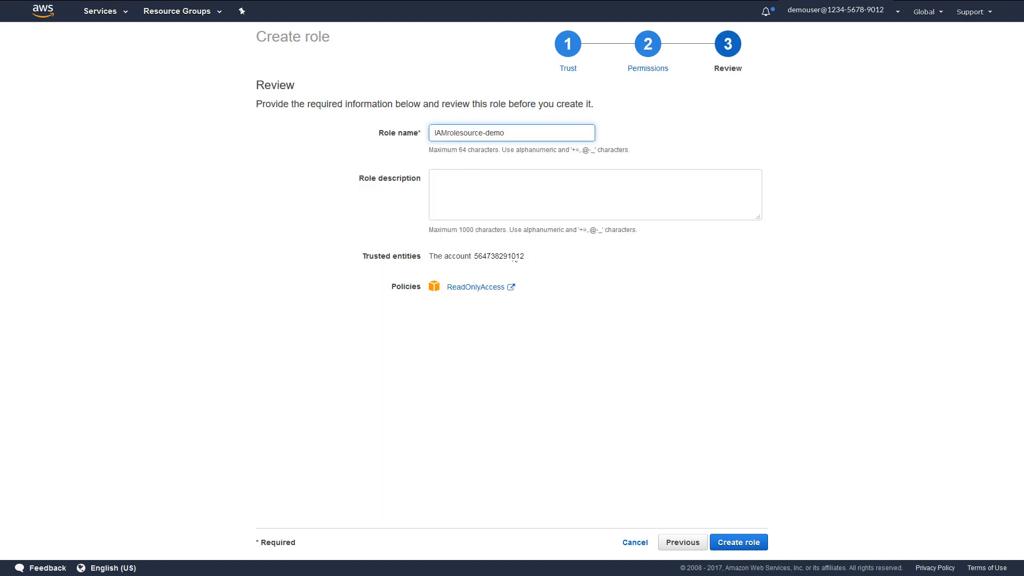
{"action": "left_click_drag", "start_coordinate": [515, 260], "coordinate": [567, 359]}
{"action": "left_click", "coordinate": [594, 368]}
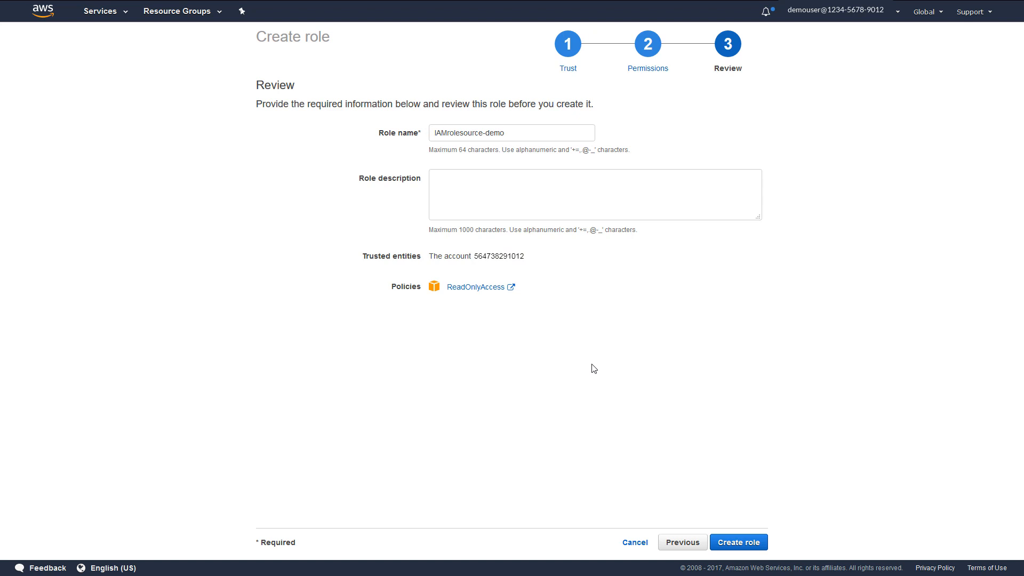
{"action": "left_click", "coordinate": [744, 543]}
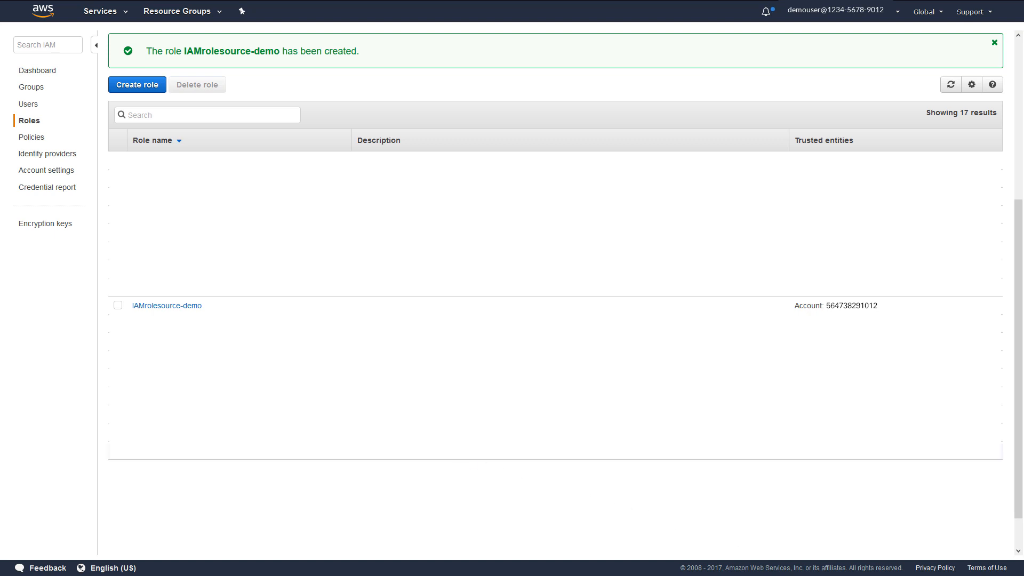
{"action": "left_click", "coordinate": [167, 305]}
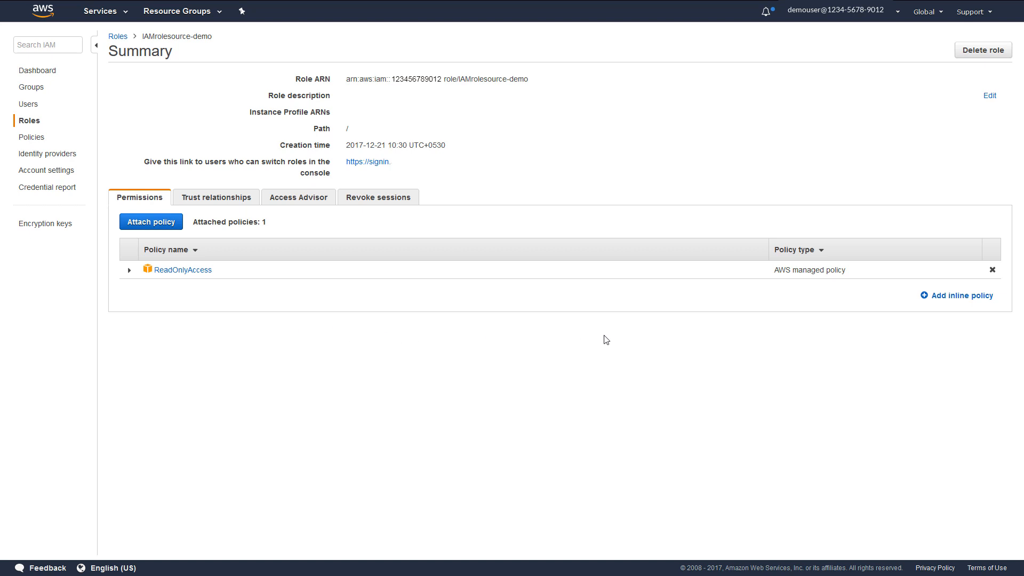
Add a custom inline policy named AssumeRolePolicy allowing sts:AssumeRole to IAMrolesource-demo.
{"action": "left_click", "coordinate": [926, 298]}
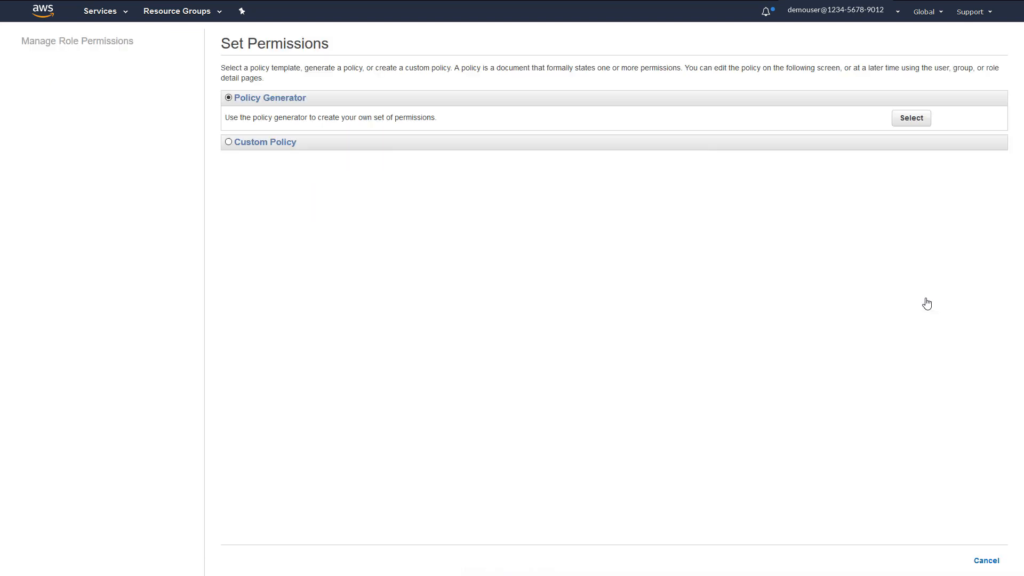
{"action": "left_click", "coordinate": [229, 143]}
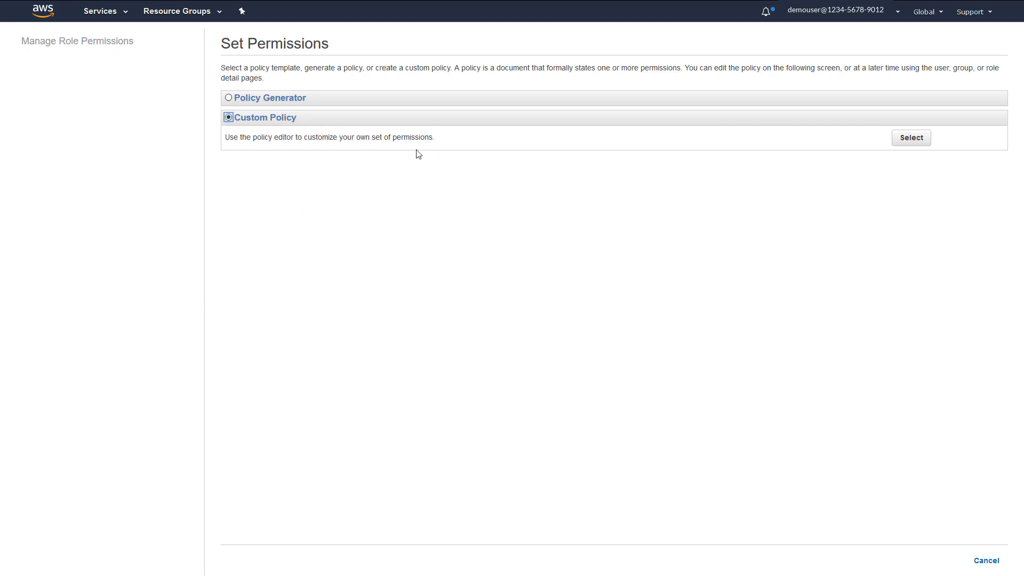
{"action": "left_click", "coordinate": [913, 142]}
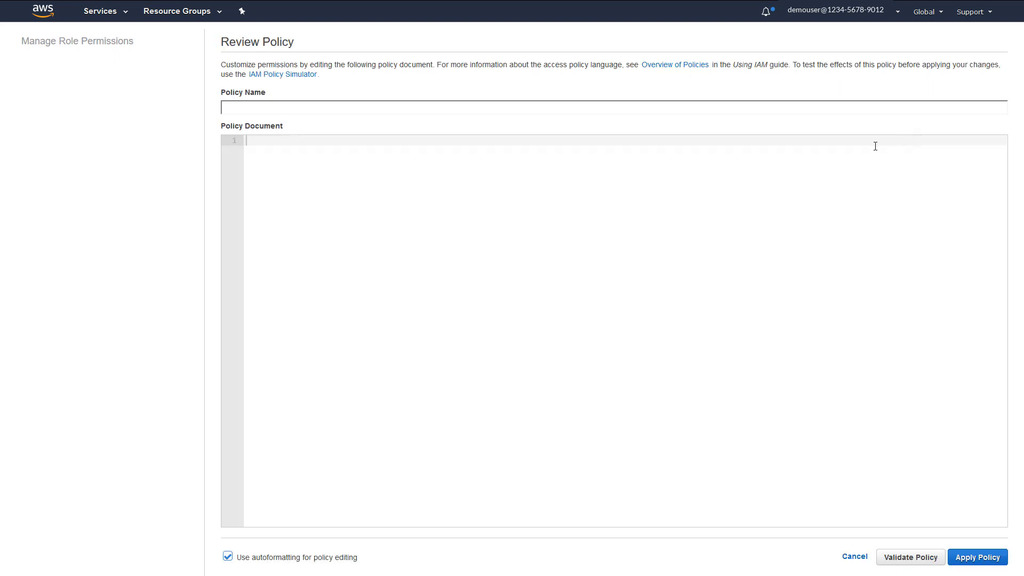
{"action": "left_click", "coordinate": [379, 110]}
{"action": "type", "text": "AssumeRolePolicy"}
{"action": "left_click", "coordinate": [322, 140]}
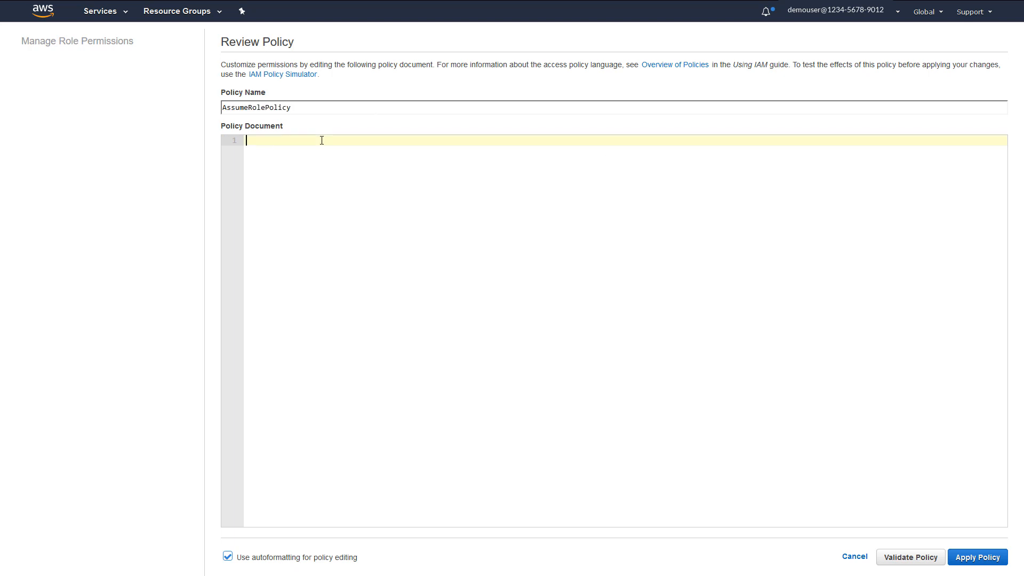
{"action": "type", "text": "{       \"Version\": \"2012-10-17\",       \"Statement\": [         {             \"Effect\": \"Allow\",             \"Action\": [               \"sts:AssumeRole\"             ],             \"Resource\": \"*\"           }       ] }"}
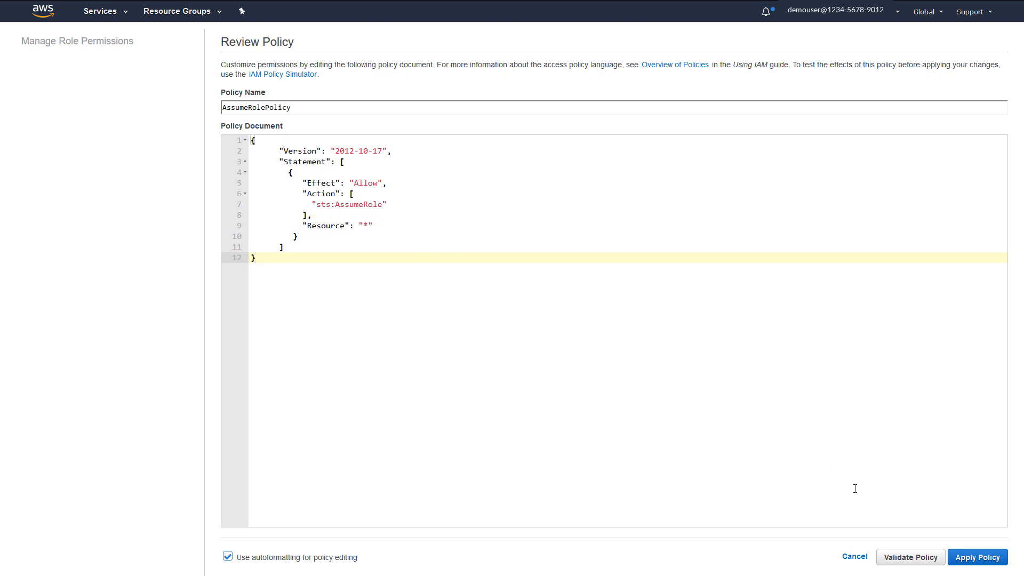
{"action": "left_click", "coordinate": [963, 559]}
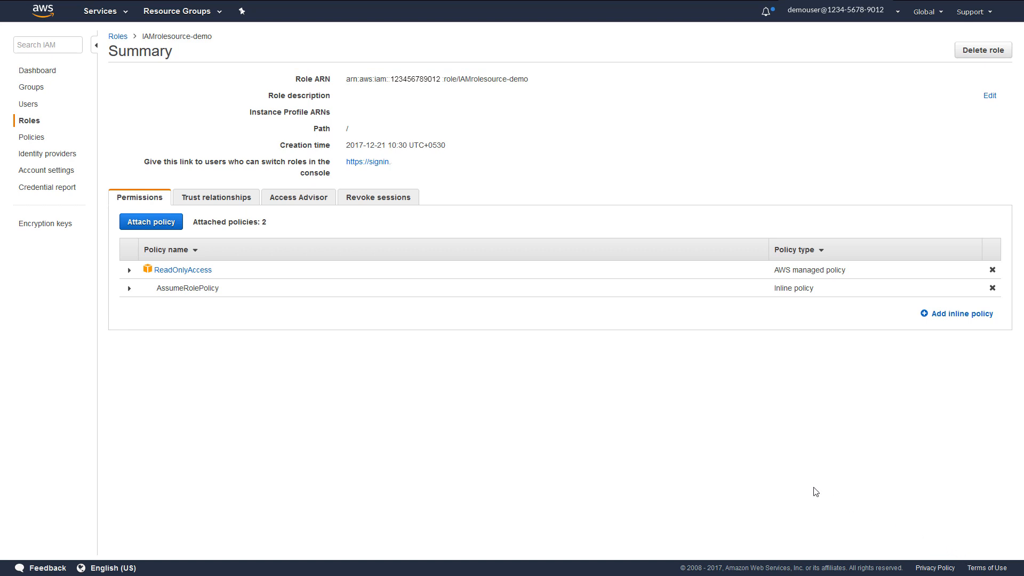
Show the IAMrolesource-demo role's trusted entities and conditions under Trust relationships.
{"action": "left_click", "coordinate": [216, 205]}
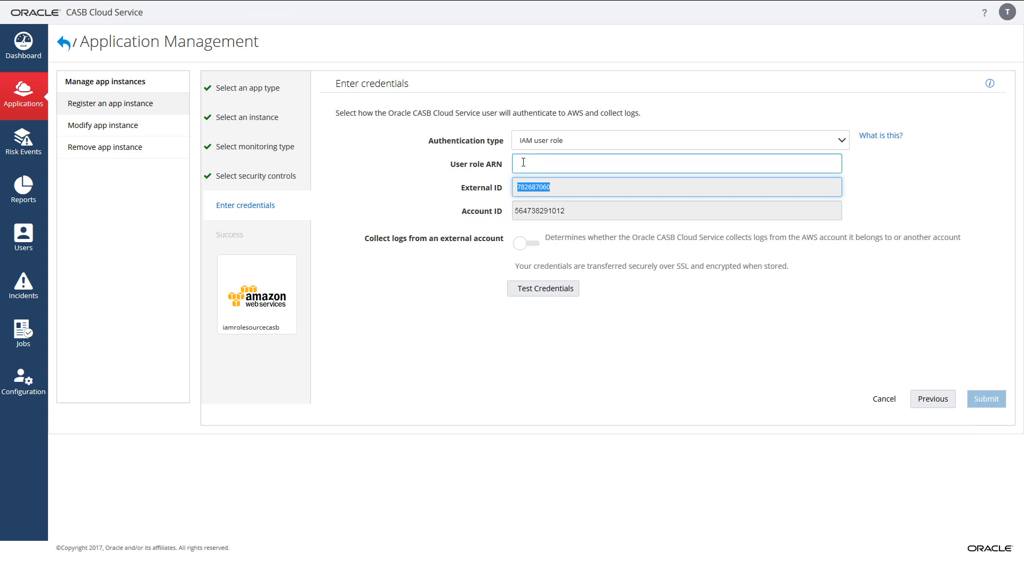
Paste the IAMrolesource-demo role ARN and enable collecting logs from an external account.
{"action": "left_click", "coordinate": [523, 163]}
{"action": "key", "text": "ctrl+v"}
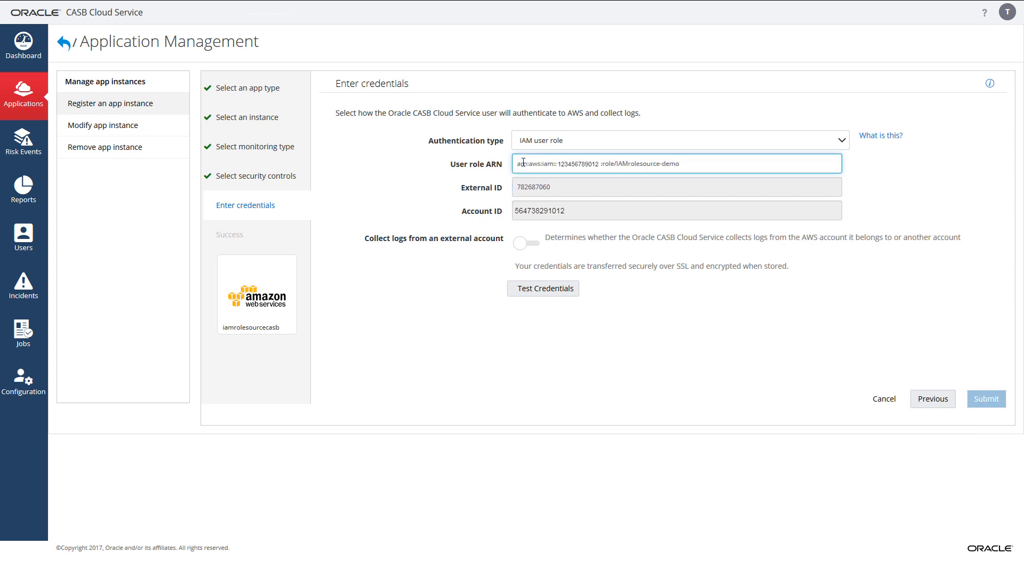
{"action": "left_click", "coordinate": [522, 247]}
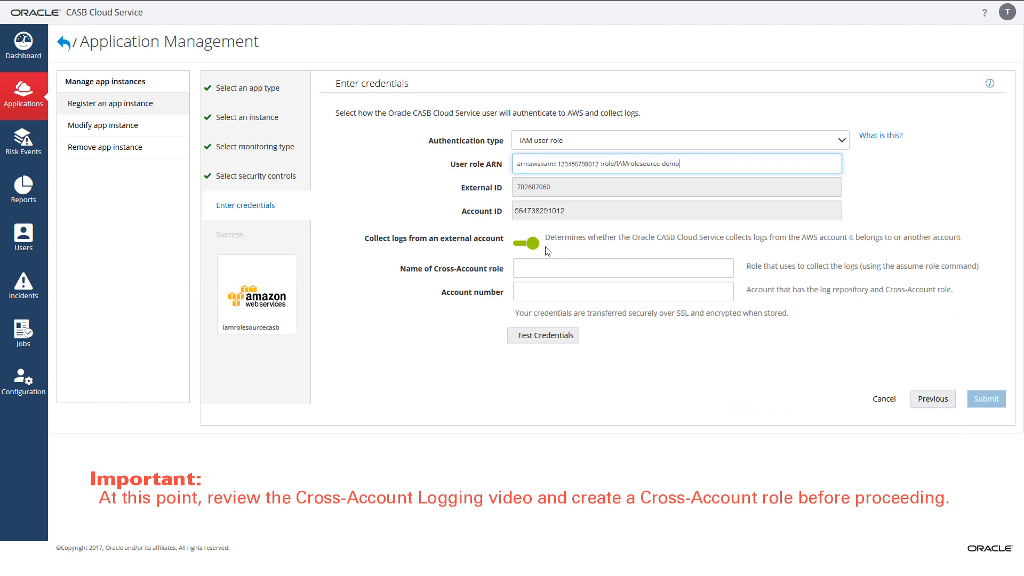
Enter cross-account role crossacctrole-demo and the AWS account number, test credentials, then submit.
{"action": "left_click", "coordinate": [533, 268]}
{"action": "type", "text": "crossacctrole-demo"}
{"action": "left_click", "coordinate": [523, 293]}
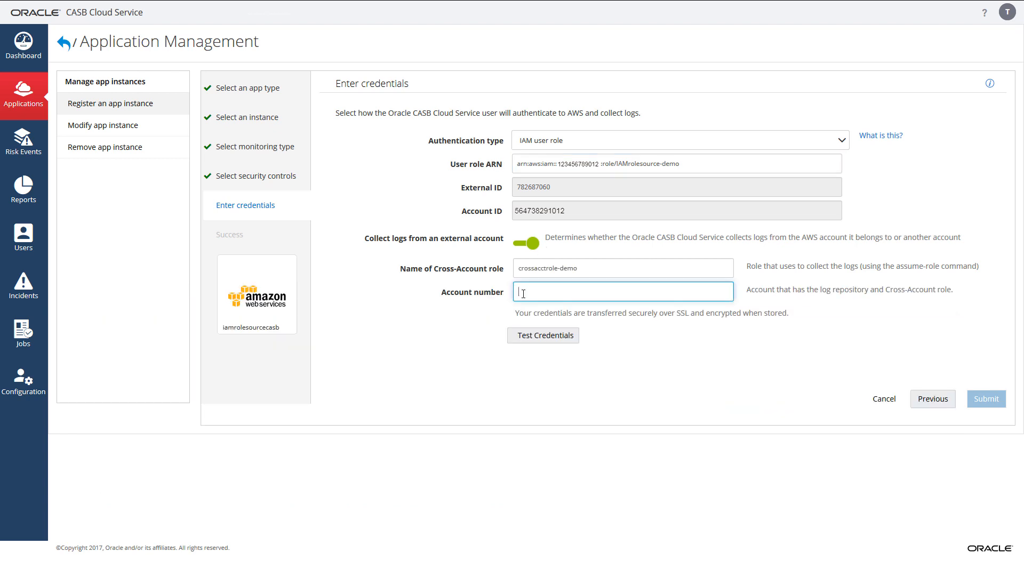
{"action": "type", "text": "987654321098"}
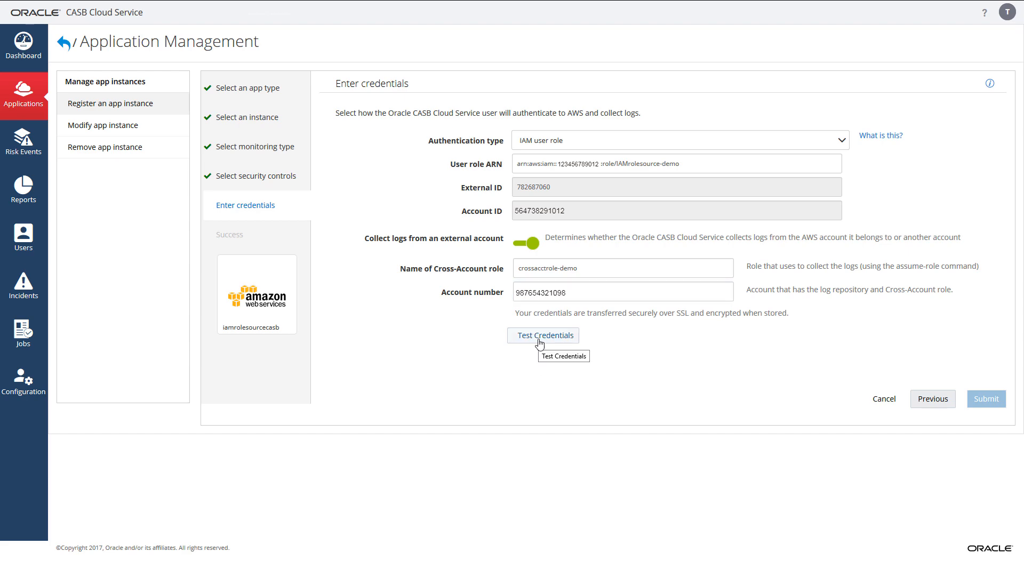
{"action": "left_click", "coordinate": [540, 344]}
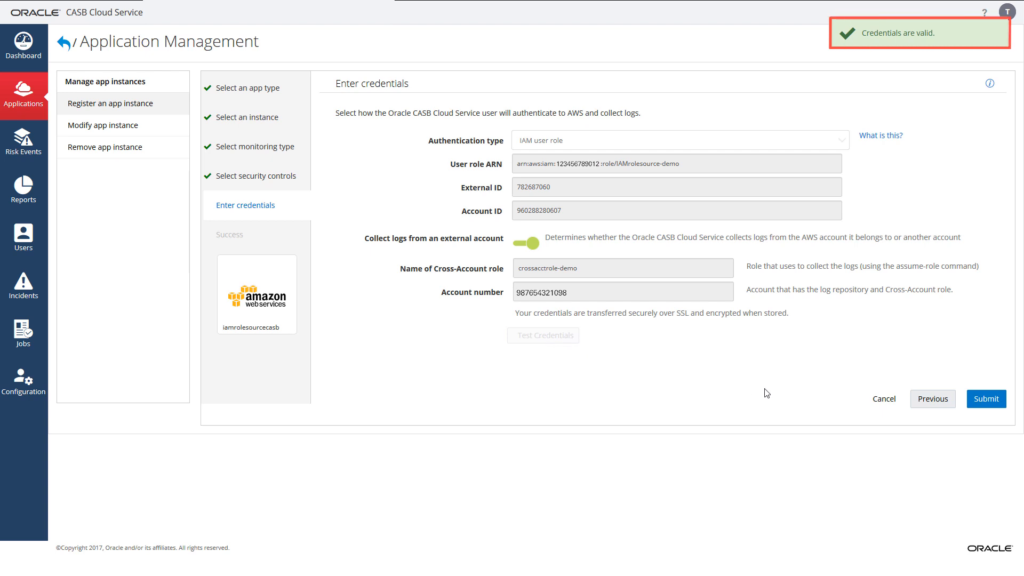
{"action": "left_click", "coordinate": [986, 404]}
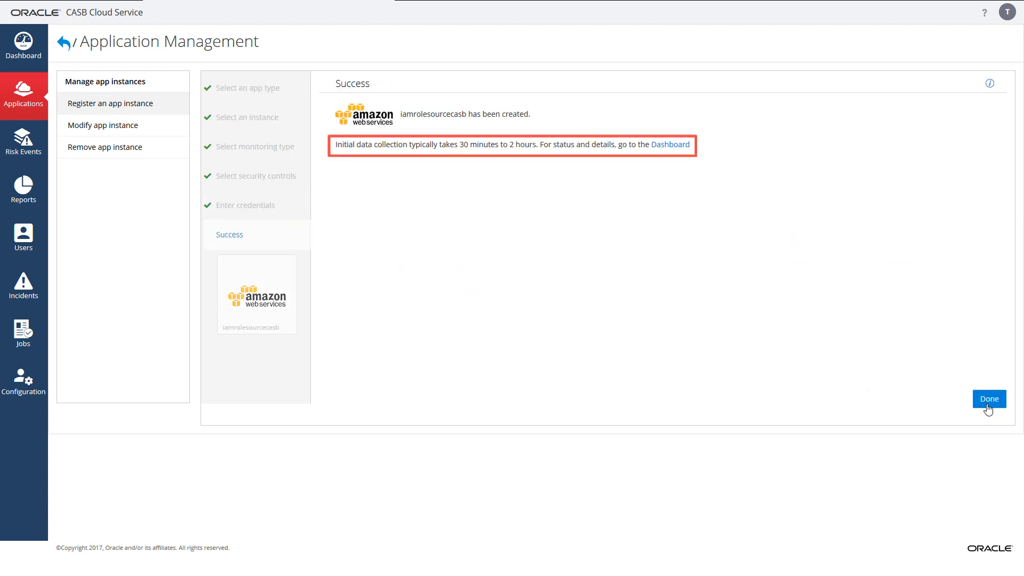
Finish the registration wizard and view iamrolesourcecasb's health summary from the Dashboard's New apps list.
{"action": "left_click", "coordinate": [987, 408]}
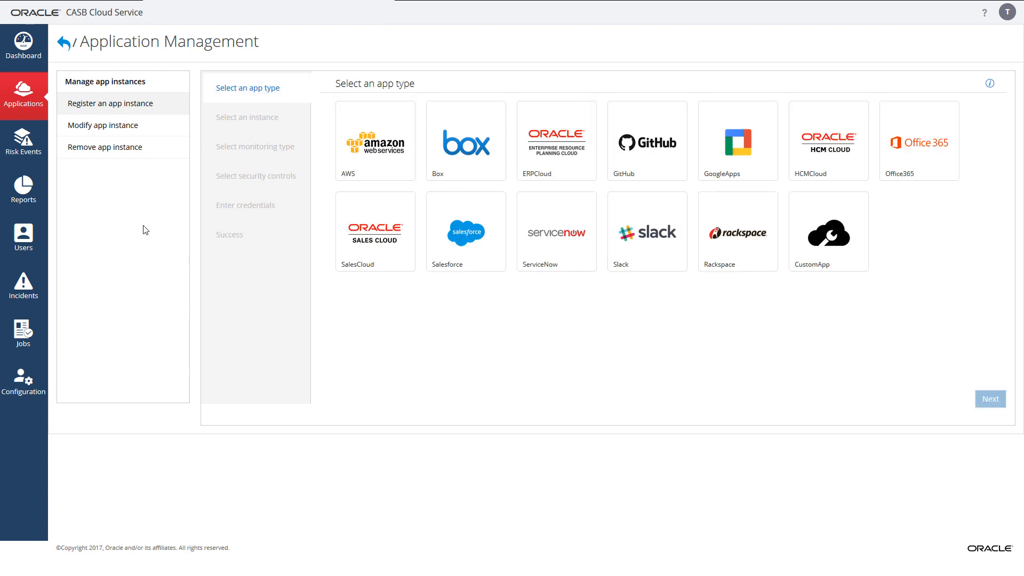
{"action": "left_click", "coordinate": [29, 64]}
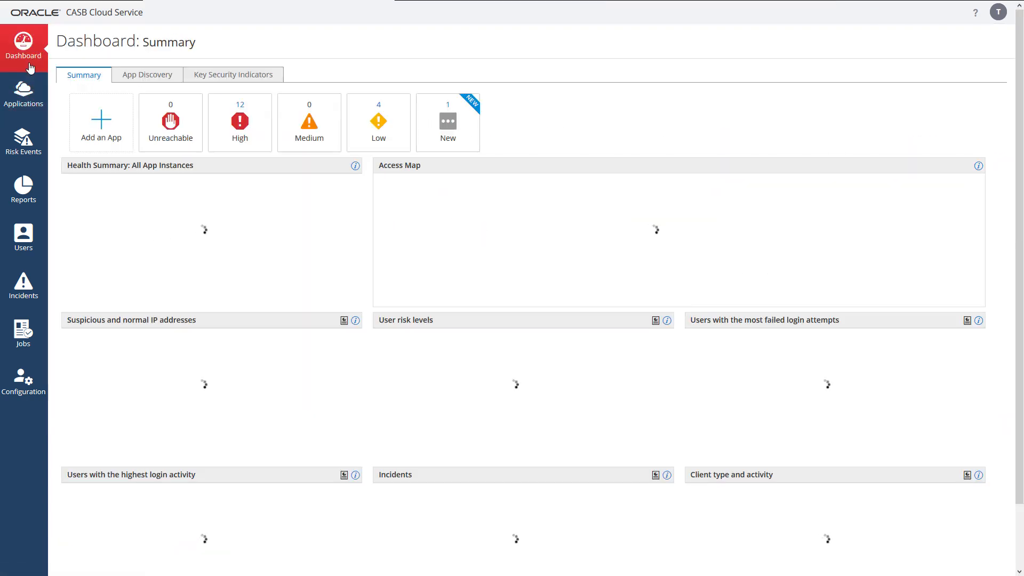
{"action": "left_click", "coordinate": [433, 138]}
{"action": "left_click", "coordinate": [222, 196]}
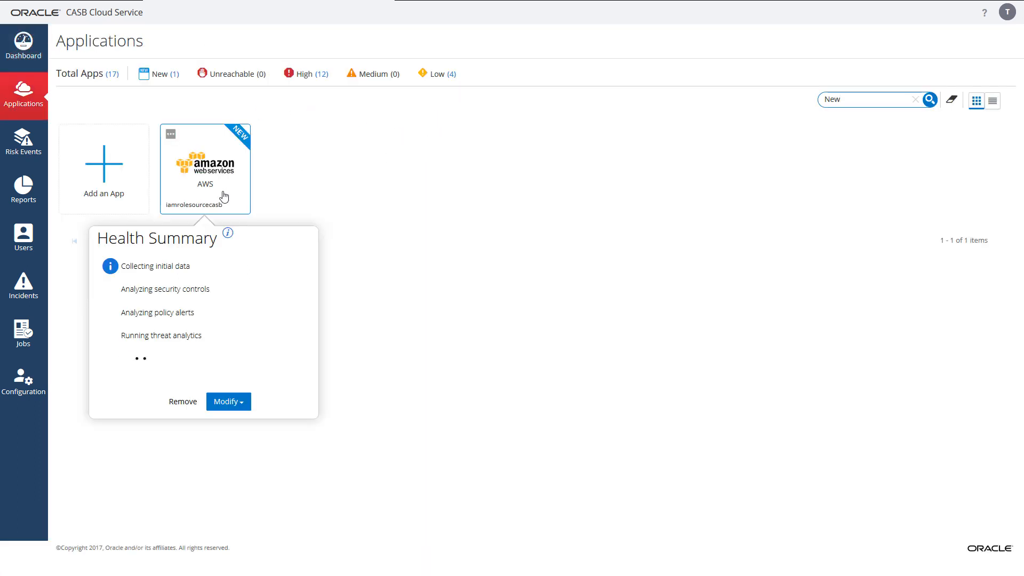